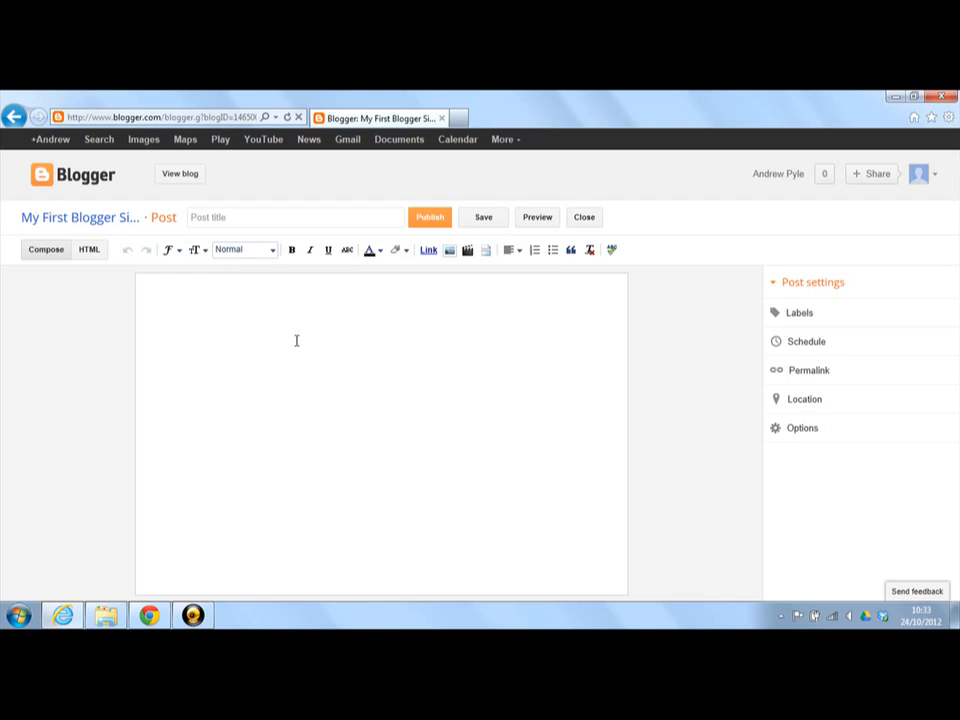
Step: Check the post's location and permalink settings, dismissing the browser's location-tracking request
left_click(343, 366)
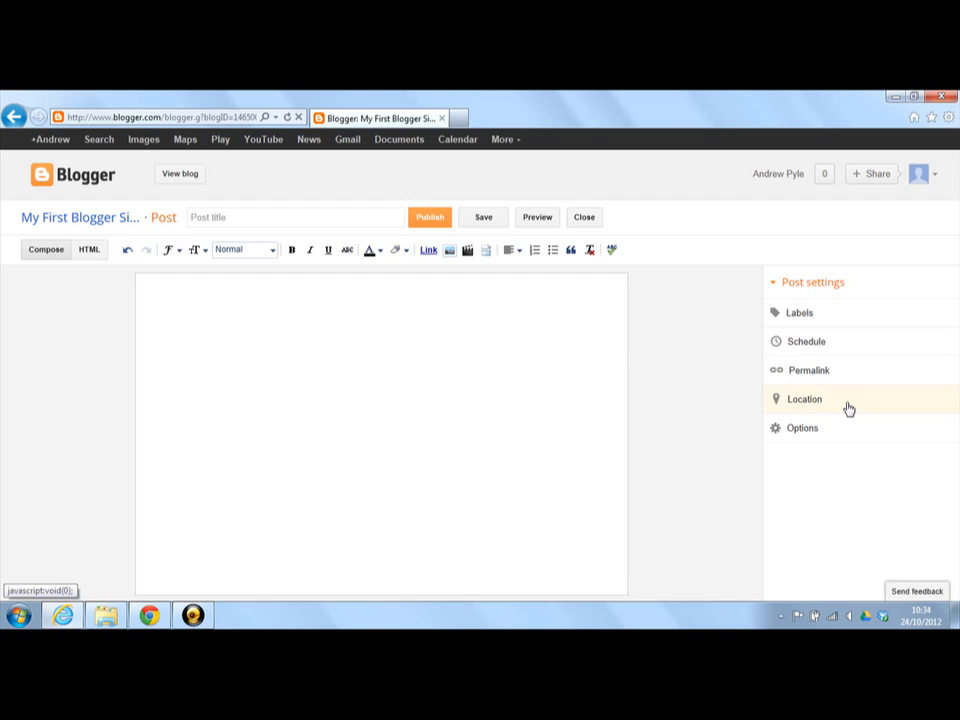
left_click(817, 409)
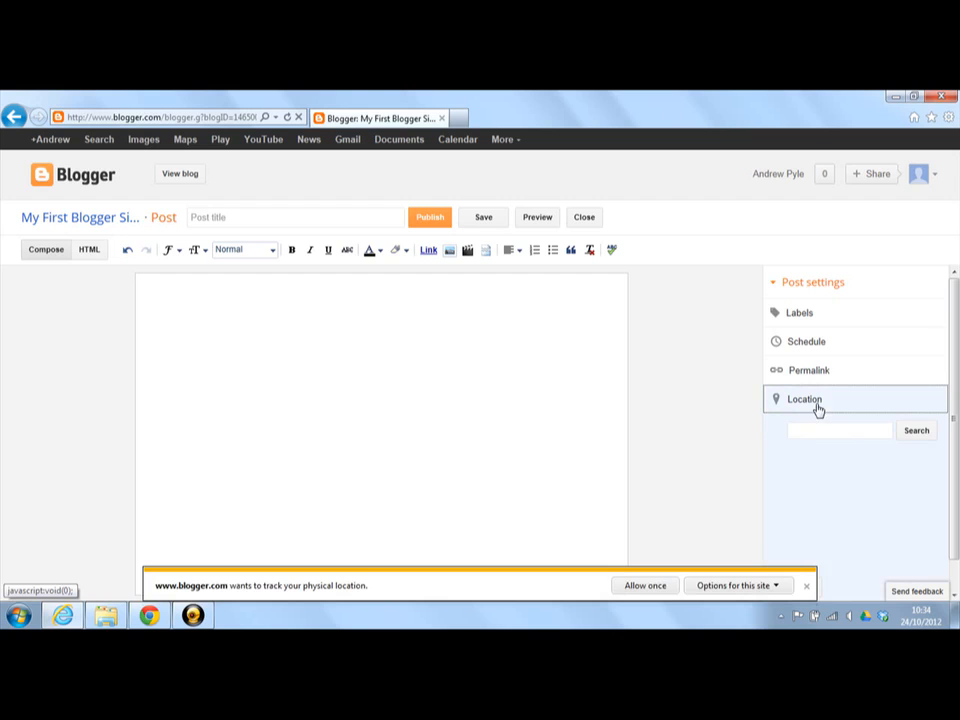
left_click(805, 581)
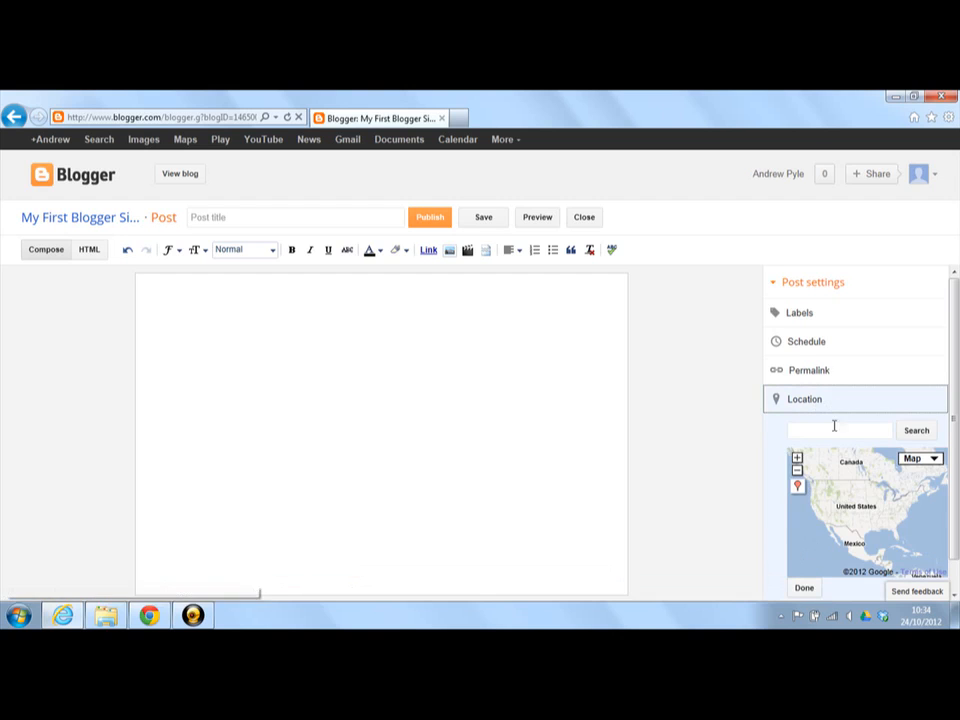
left_click(815, 373)
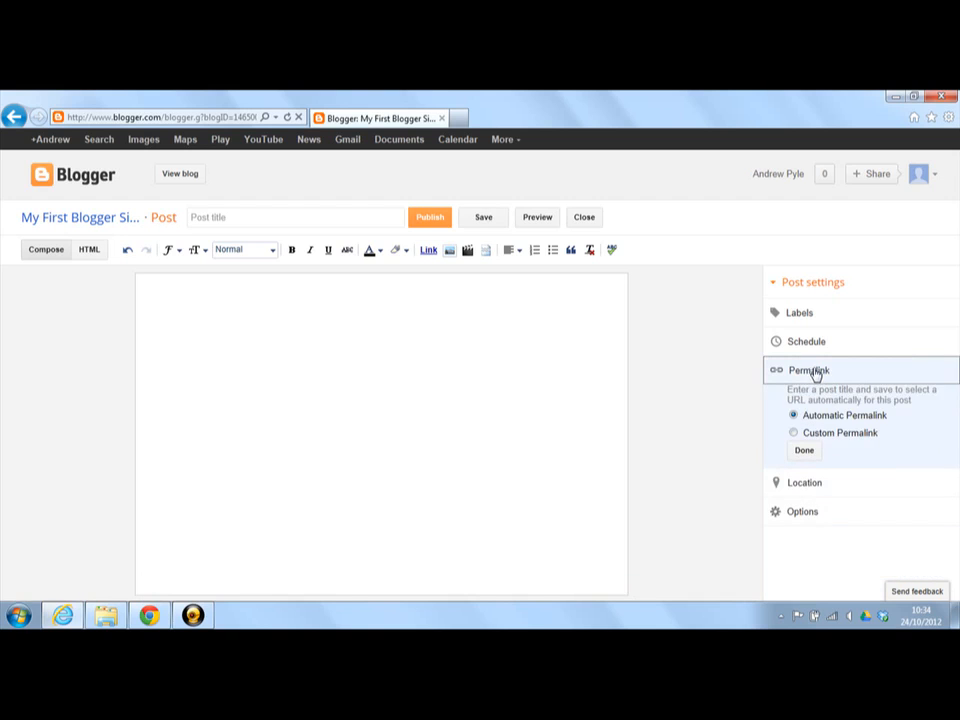
Step: Schedule the post with a set date and time of 24 Oct 2012, 02:34
left_click(810, 342)
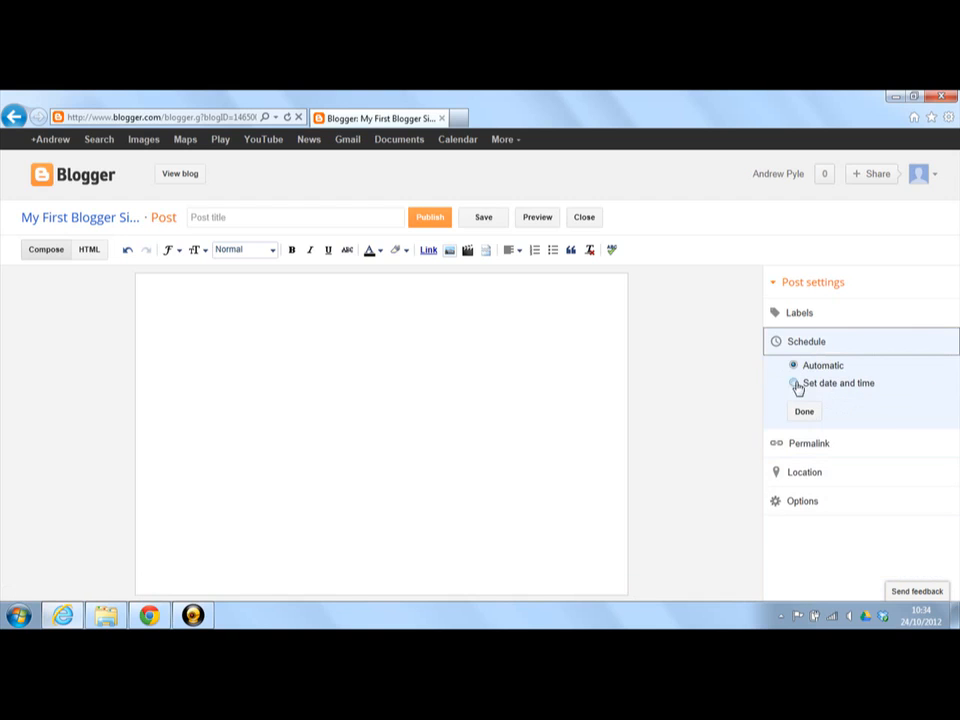
left_click(796, 384)
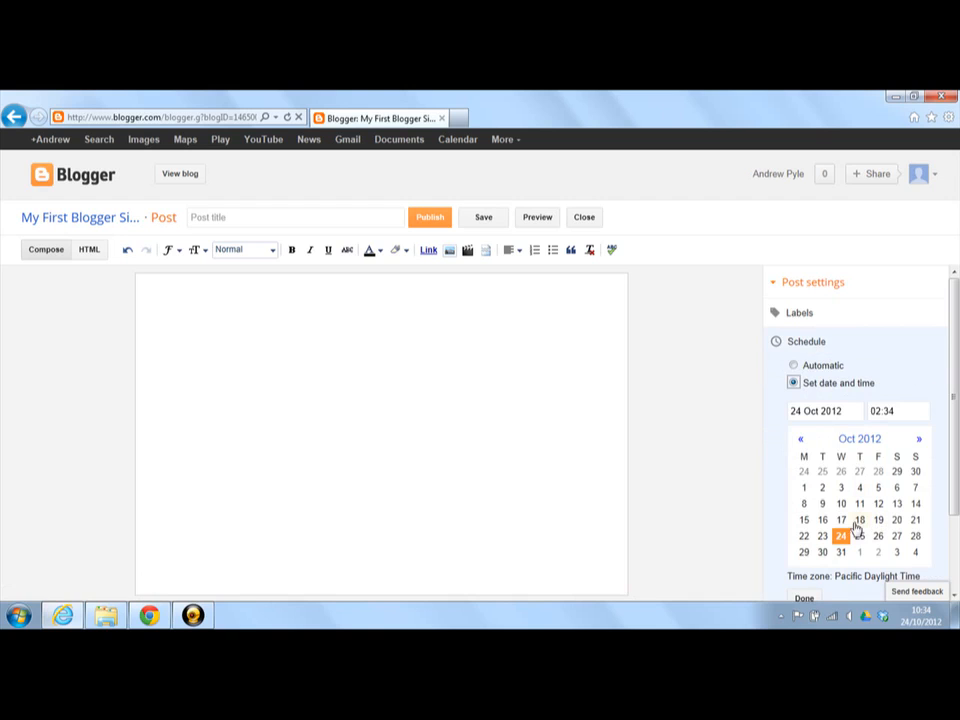
left_click(806, 598)
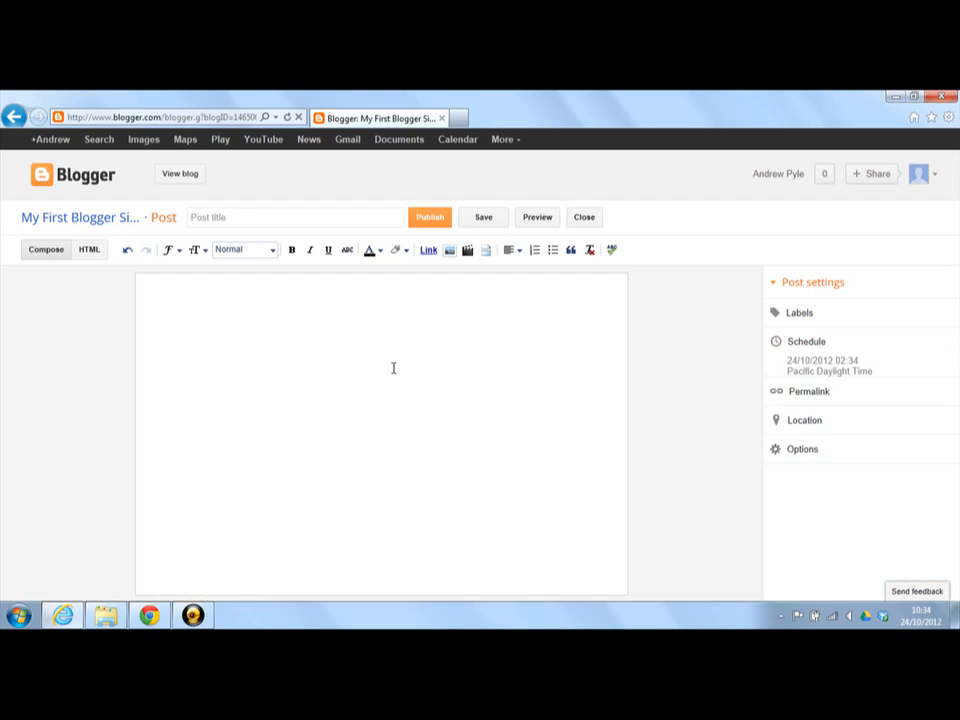
Step: Title the post "My first blog post"
left_click(235, 222)
type("Myfirst")
key("BackSpace")
key("BackSpace")
key("BackSpace")
key("BackSpace")
type("first blog post")
Step: Write the first paragraph of the post body as several lines of repeated "blah" filler text
left_click(240, 294)
type("Blah blah blah ")
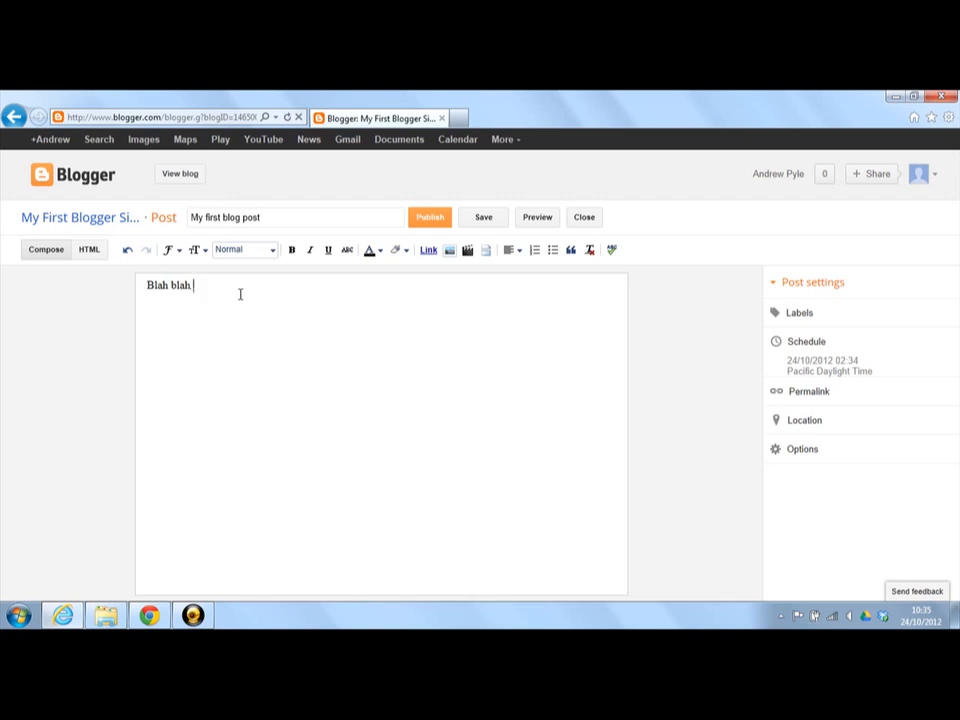
type("blah")
left_click(173, 285)
left_click_drag(173, 285, 251, 291)
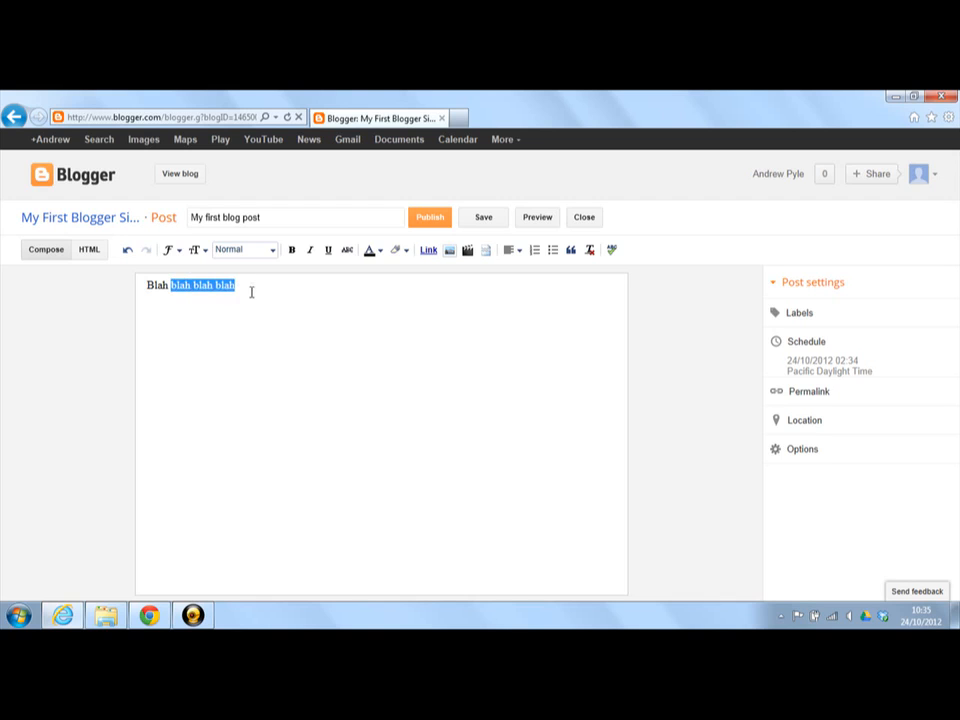
key("BackSpace")
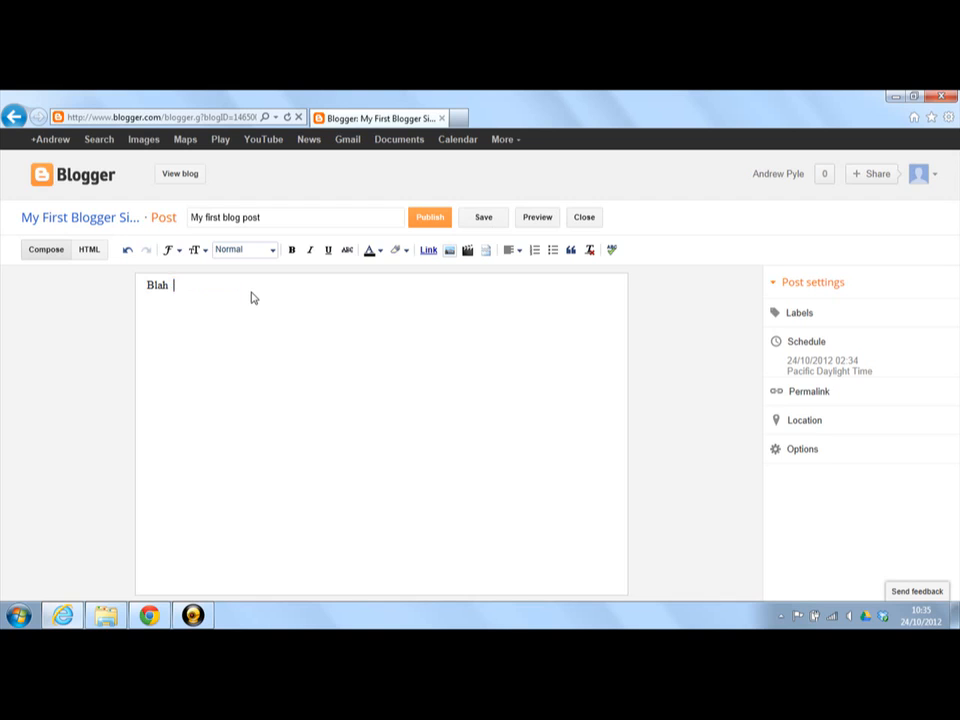
type("blah blah blah blah blah blah blah blah blah ")
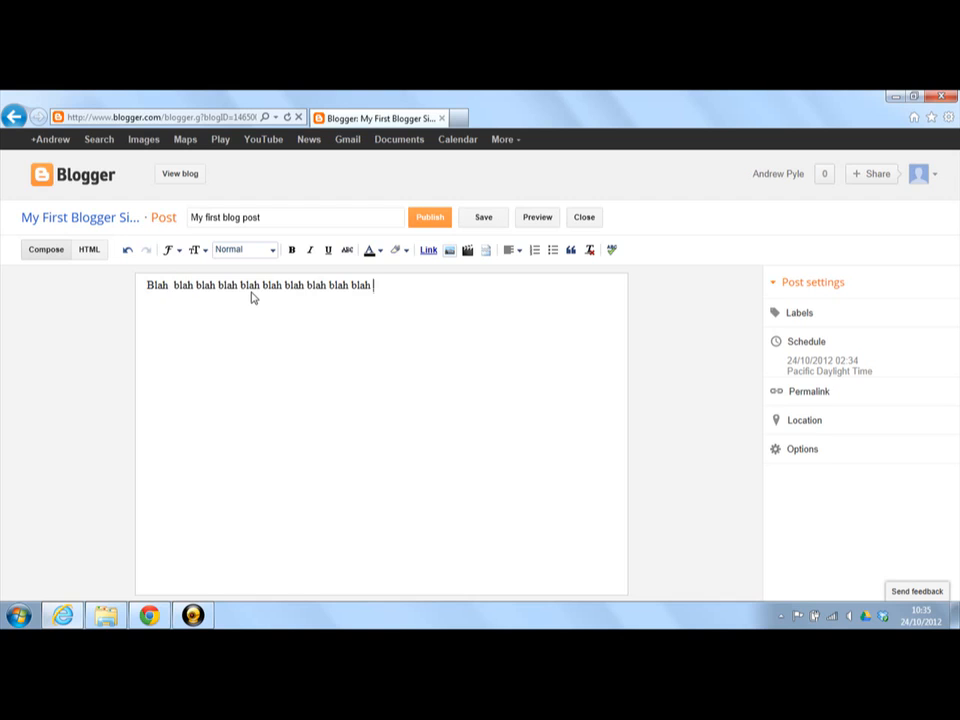
type("blah blah blah blah blah blah blah blah blah blah blah blah blah blah blah blah blah blah blah blah blah blah blah blah blah blah blah blah blah blah blah blah blah blah blah blah blah blah blah blah blah blah blah blah blah blah blah blah blah blah blah blah blah blah ")
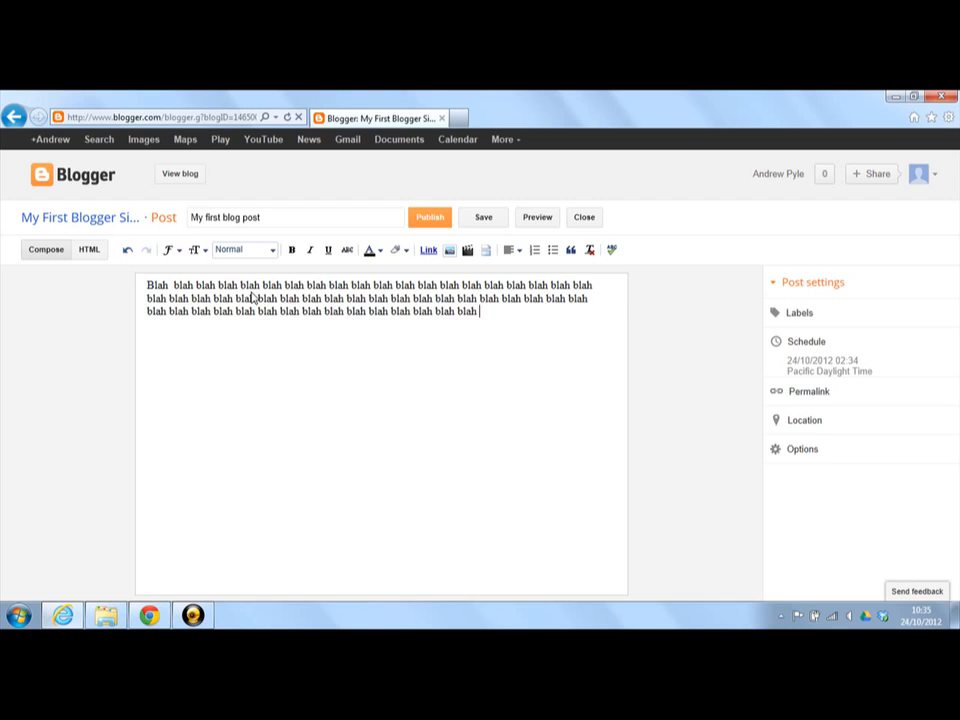
type("blah blah blah blah blah blah blah blah blah blah blah blah blah blah blah blah blah blah blah blah blah blah blah blah blah blah blah blah blah blah blah blah blah blah blah blah blah blah blah blah blah blah blah blah blah blah blah blah blah blah blah blah blah blah blah blah blah blah blah blah blah blah blah blah blah blah blah blah blah blah blah blah blah blah blah blah blah blah blah blah blah blah blah blah")
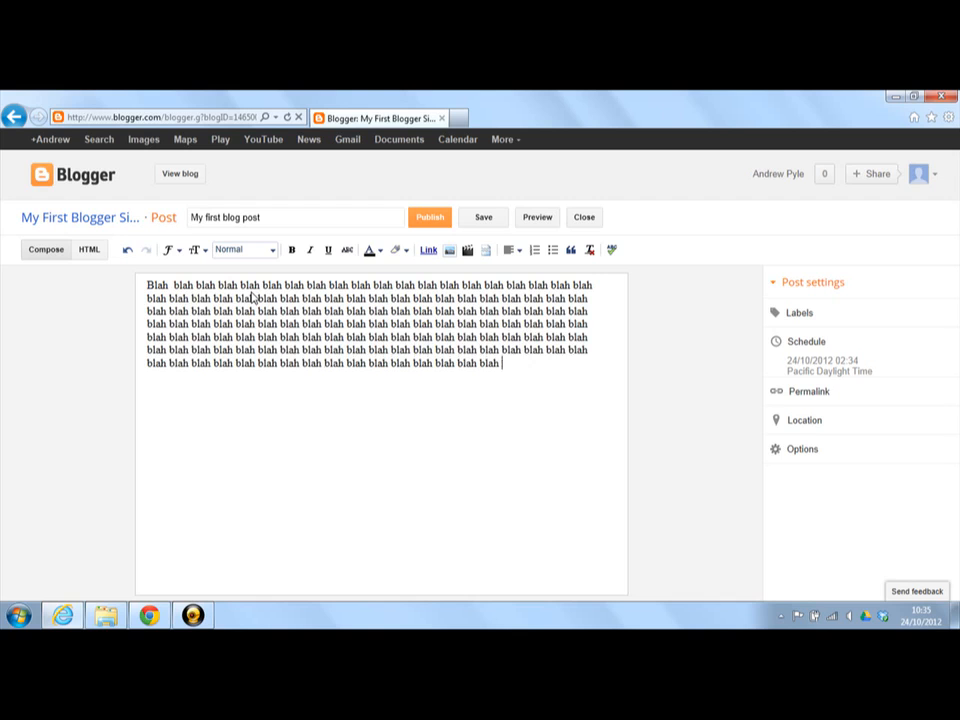
Step: Add two more paragraphs of repeated "blah" filler text, each separated by a blank line
key("Return")
key("Return")
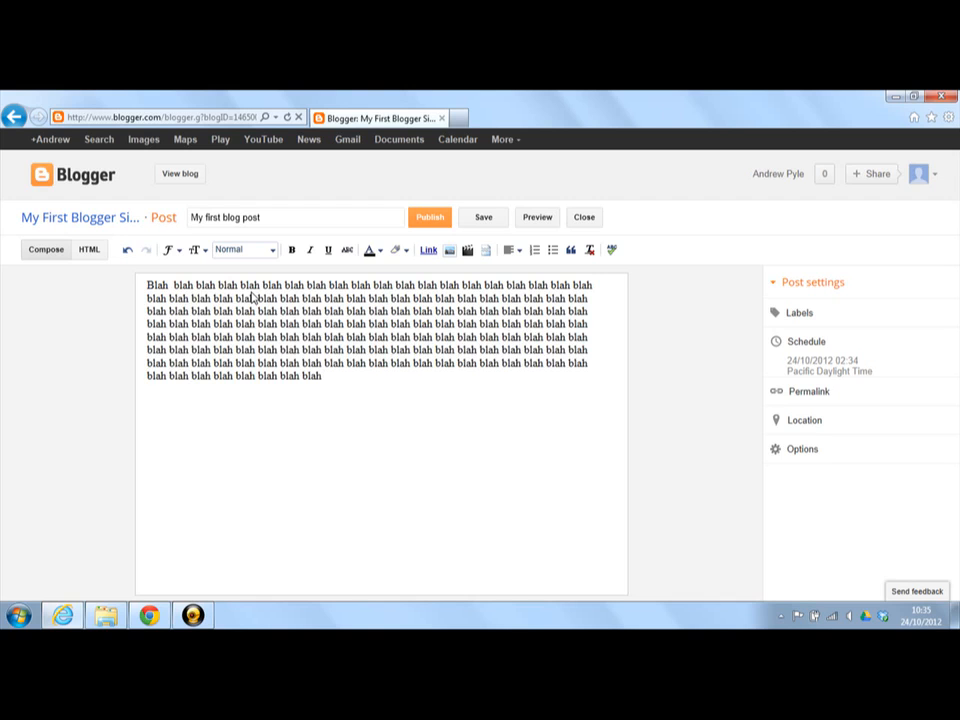
type("blah blah blah blah blah blah blah blah blah blah blah blah blah blah blah blah blah blah blah blah blah blah blah blah blah blah blah blah blah blah blah blah blah blah blah blah blah blah blah blah blah blah blah blah blah blah blah blah blah blah blah blah blah blah blah blah blah blah blah blah blah blah blah blah blah blah blah blah blah blah blah blah blah blah blah ")
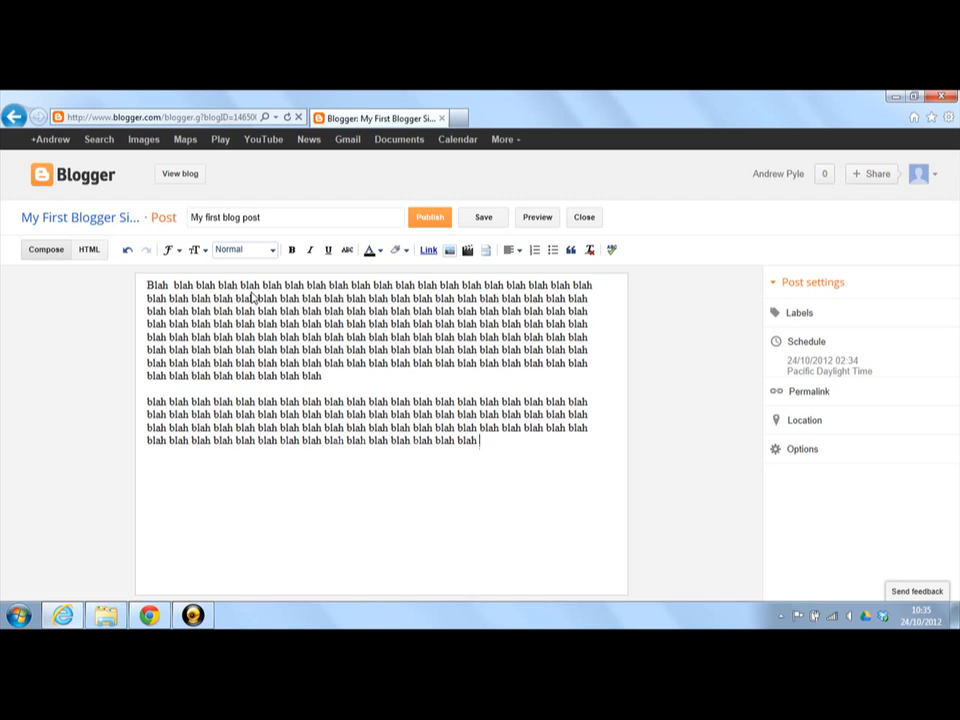
type("blah blah blah blah blah blah blah blah blah blah blah blah blah blah blah blah blah blah blah blah blah blah blah blah blah blah blah blah blah blah blah blah blah blah blah blah blah blah blah blah blah blah blah blah blah blah blah blah")
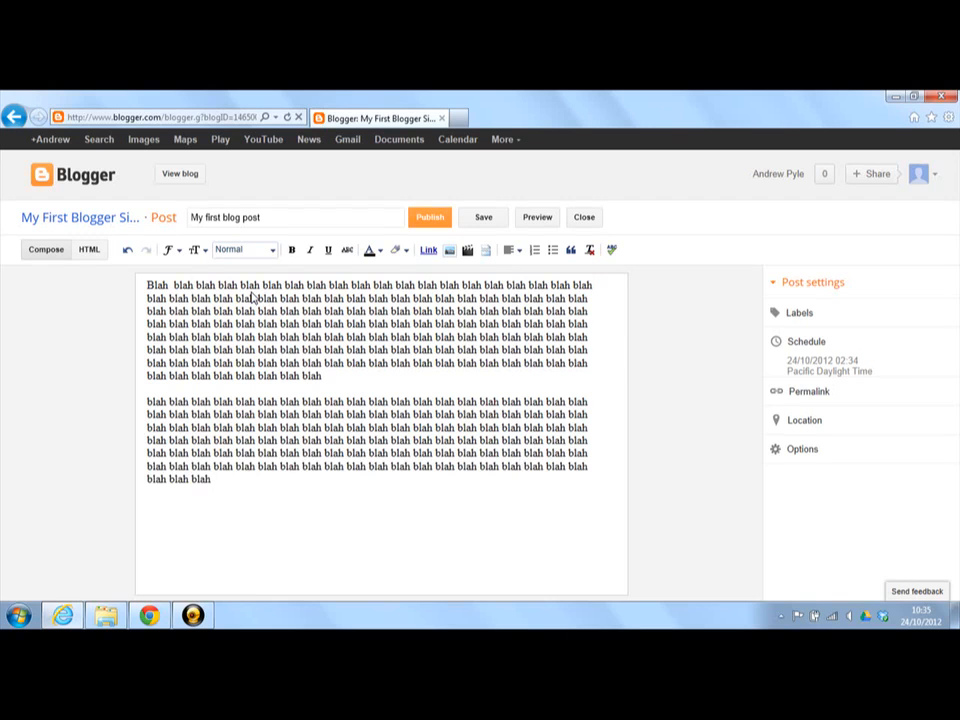
key("Return")
key("Return")
type("blah blah blah blah blah blah blah blah blah blah blah blah blah blah blah blah blah blah blah blah blah blah blah blah ")
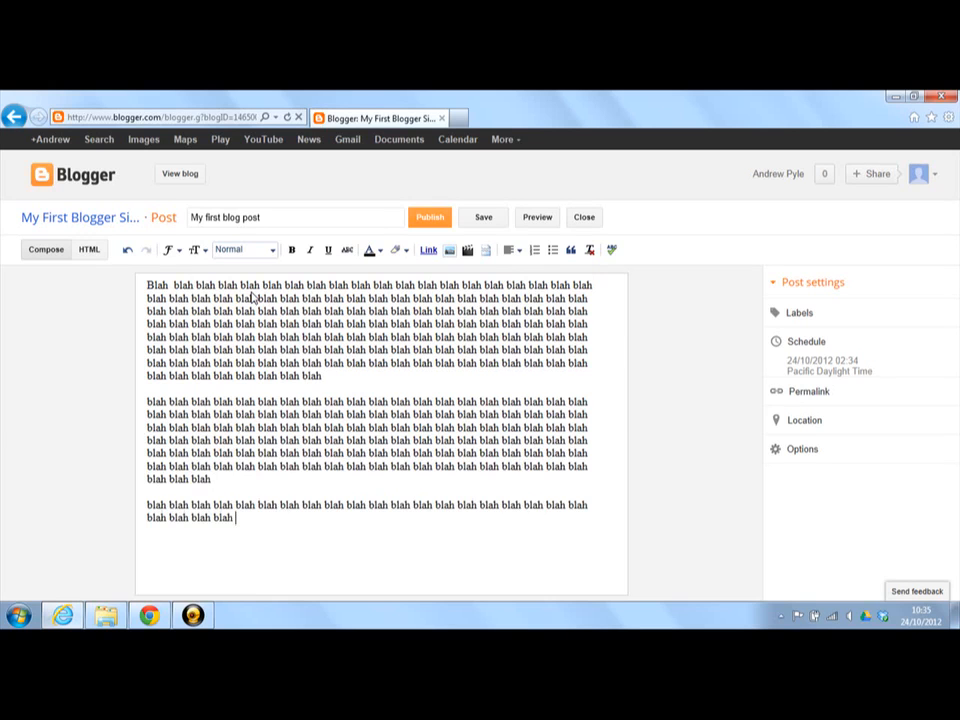
type("blah blah blah blah blah blah blah blah blah blah blah blah blah blah blah blah blah blah blah blah blah blah blah blah blah blah blah blah blah blah blah blah blah blah blah blah")
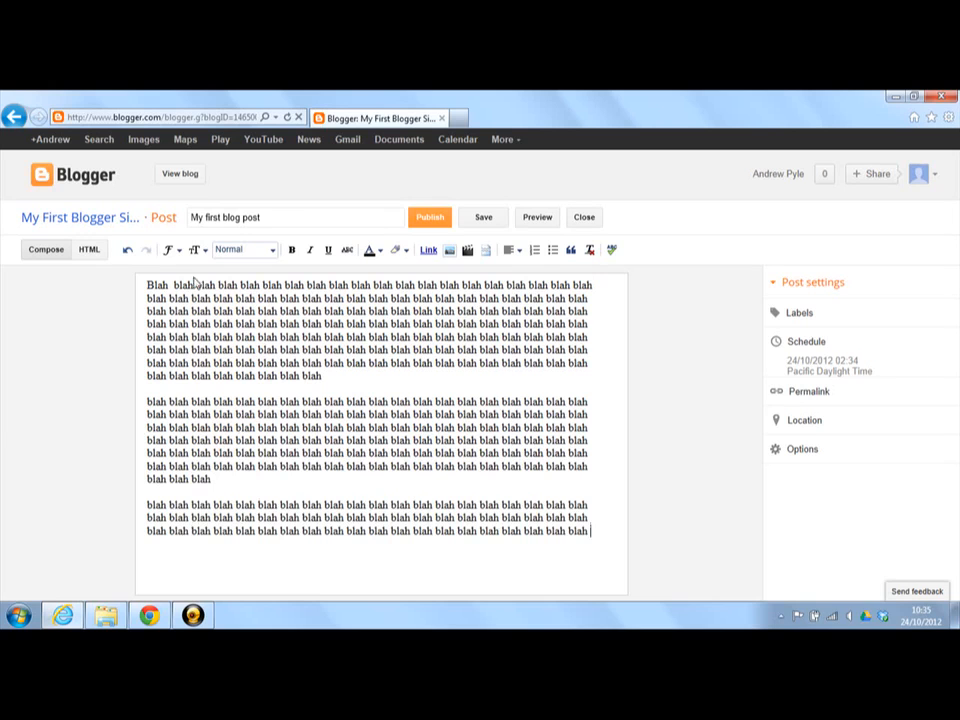
left_click(280, 218)
triple_click(280, 218)
left_click(228, 312)
left_click_drag(148, 286, 596, 540)
left_click(596, 536)
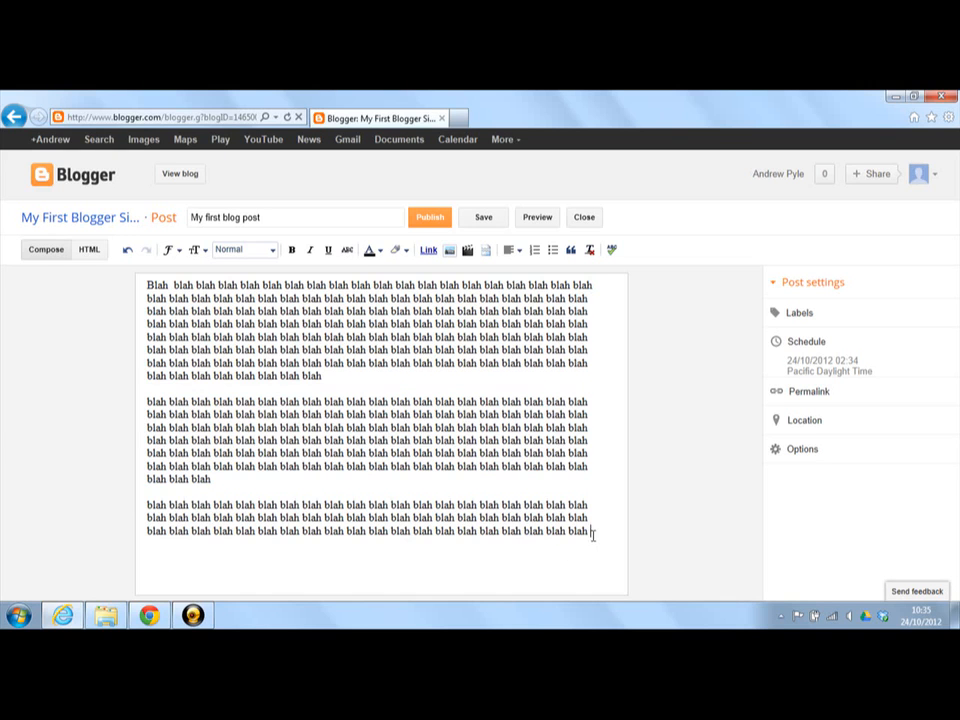
Step: Preview the post, look through its layout and close the preview
left_click(538, 218)
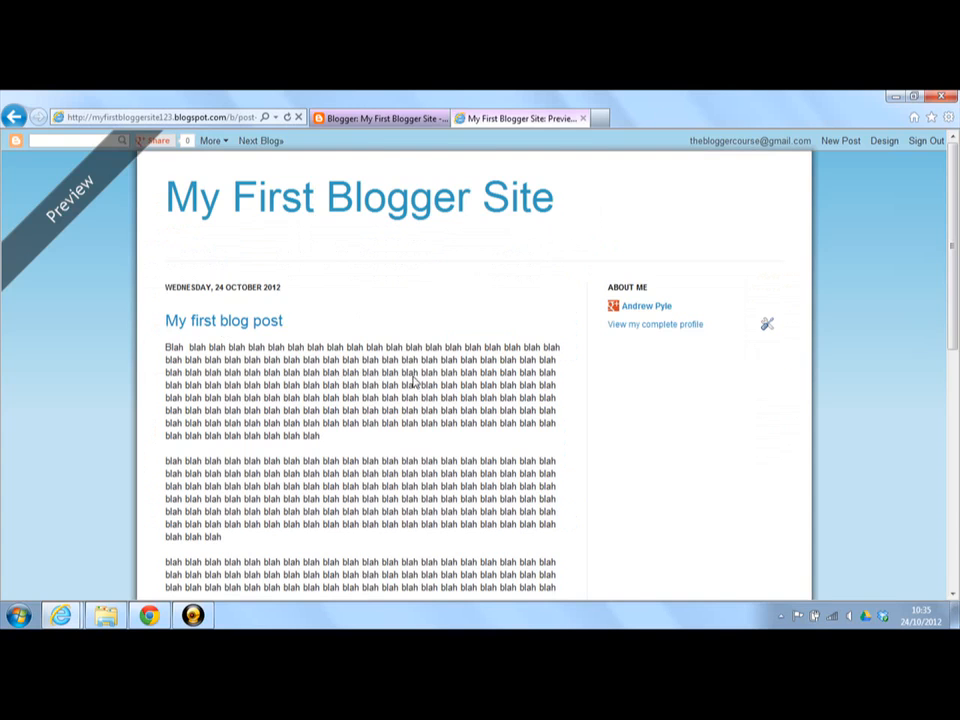
scroll(413, 381, "down", 3)
scroll(330, 280, "up", 2)
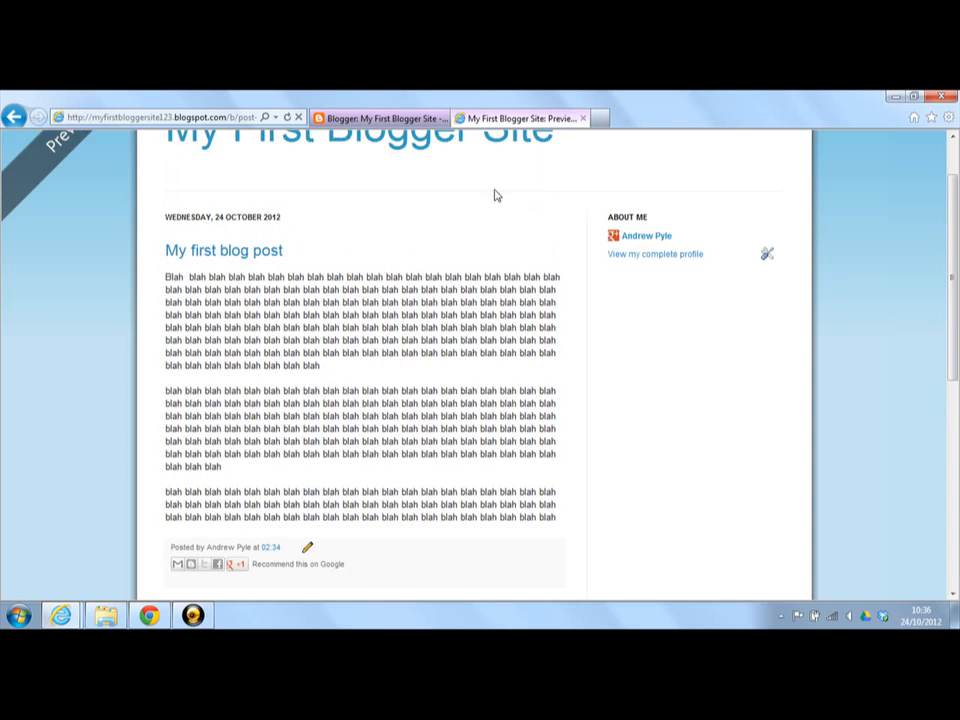
left_click(583, 119)
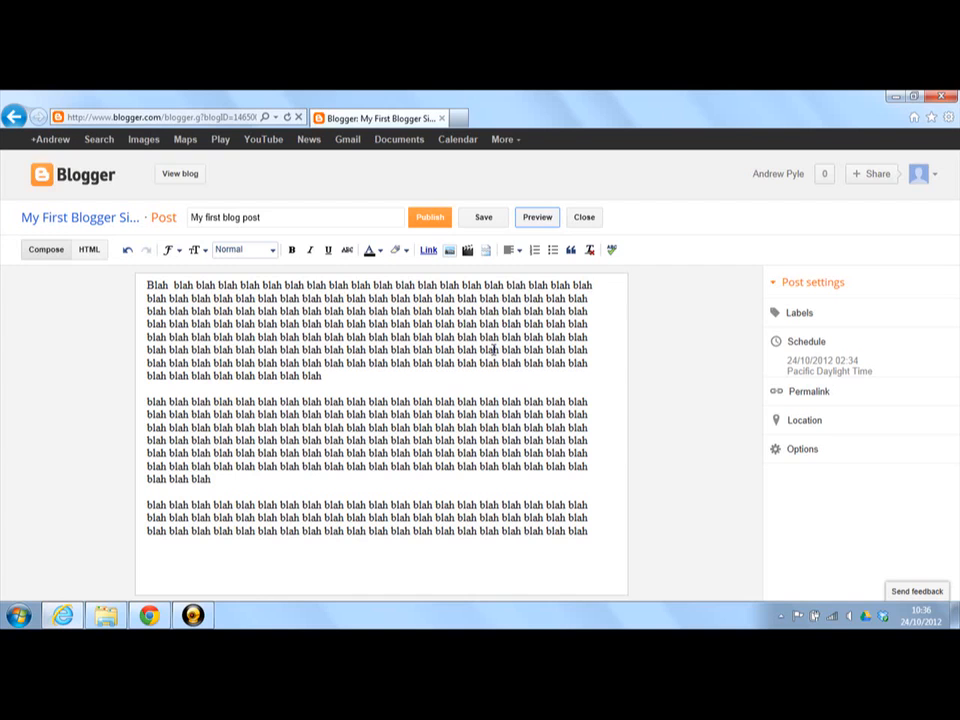
Step: Publish the post and decline sharing it on Google+
left_click(435, 219)
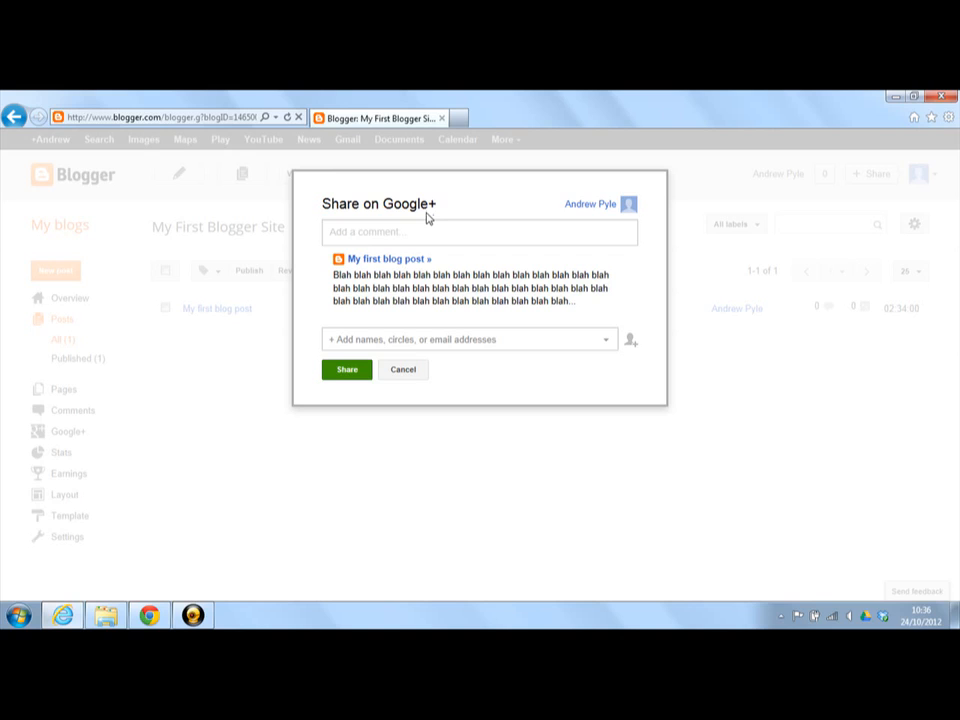
left_click(404, 231)
left_click(404, 370)
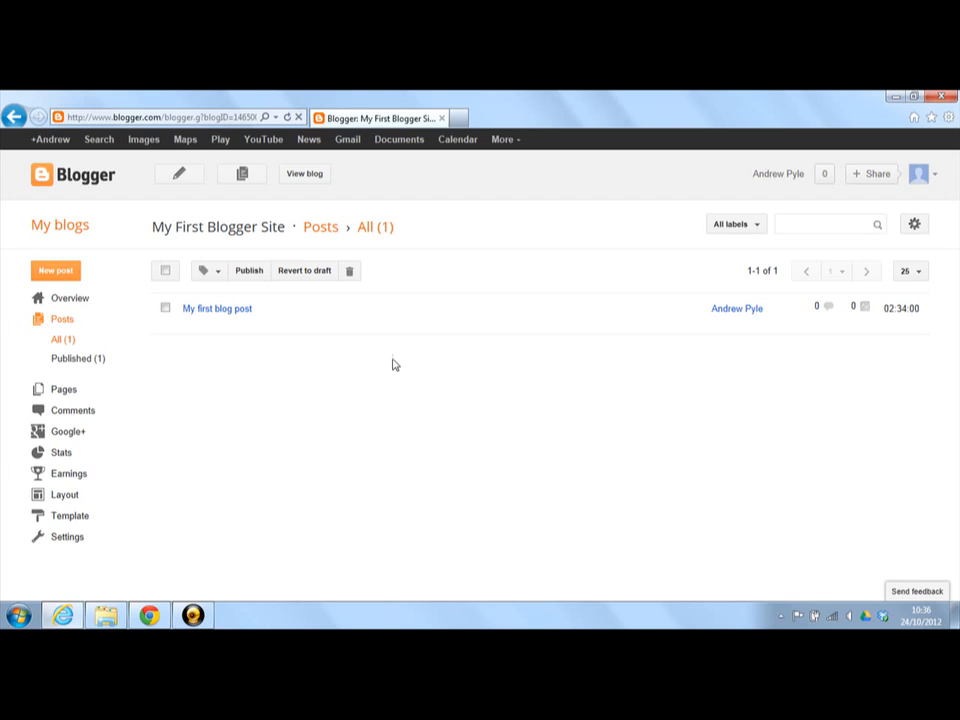
Step: Open the live blog and examine the published post and the blog's web address
left_click(312, 180)
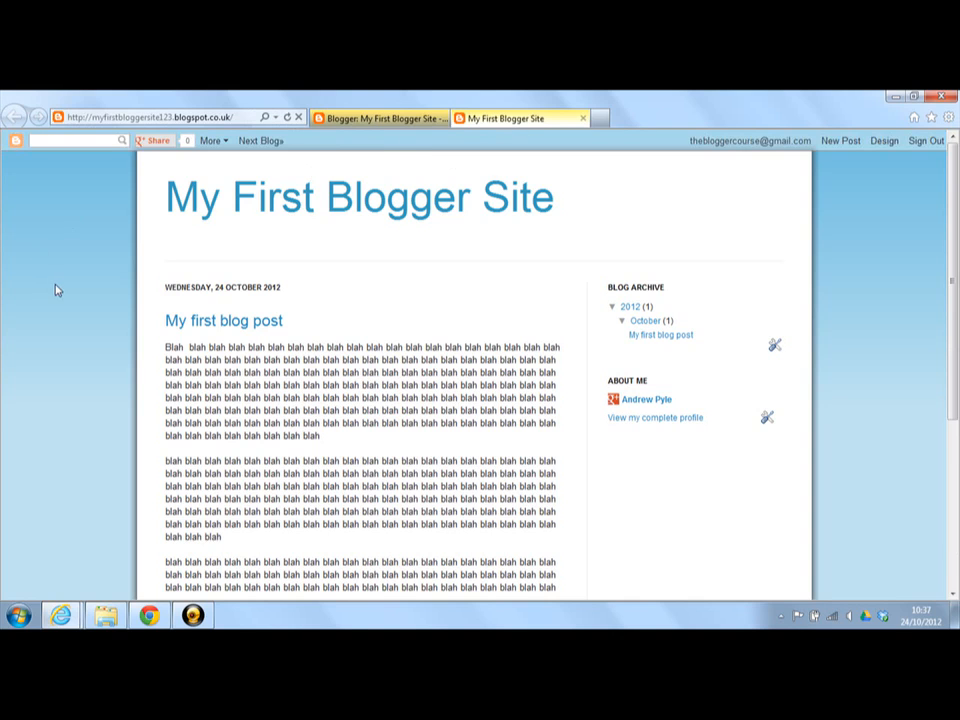
scroll(69, 315, "down", 5)
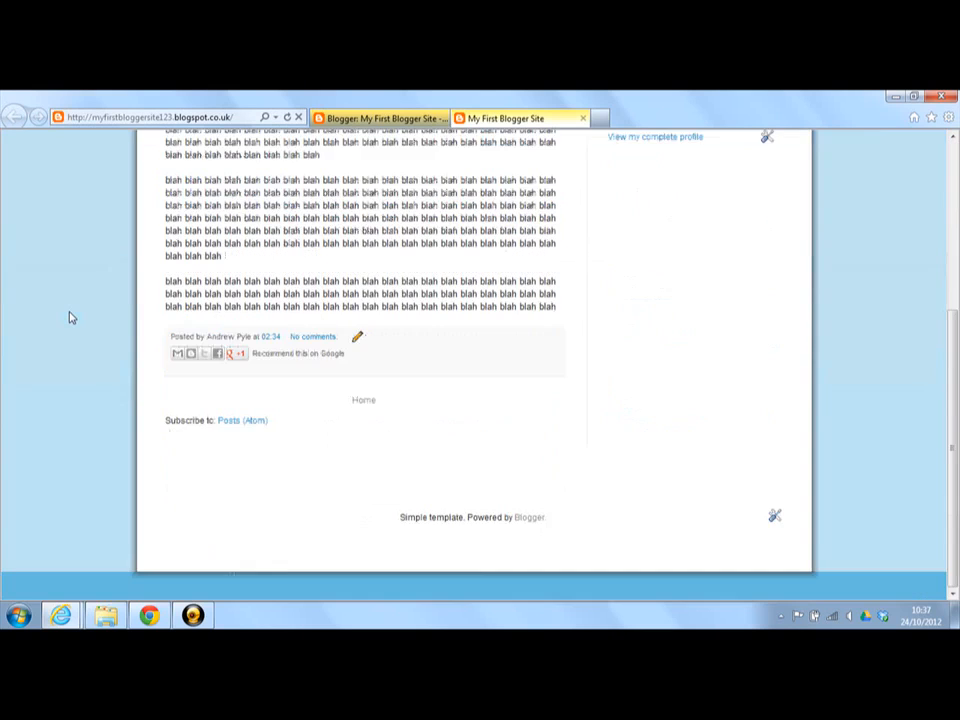
scroll(69, 315, "up", 5)
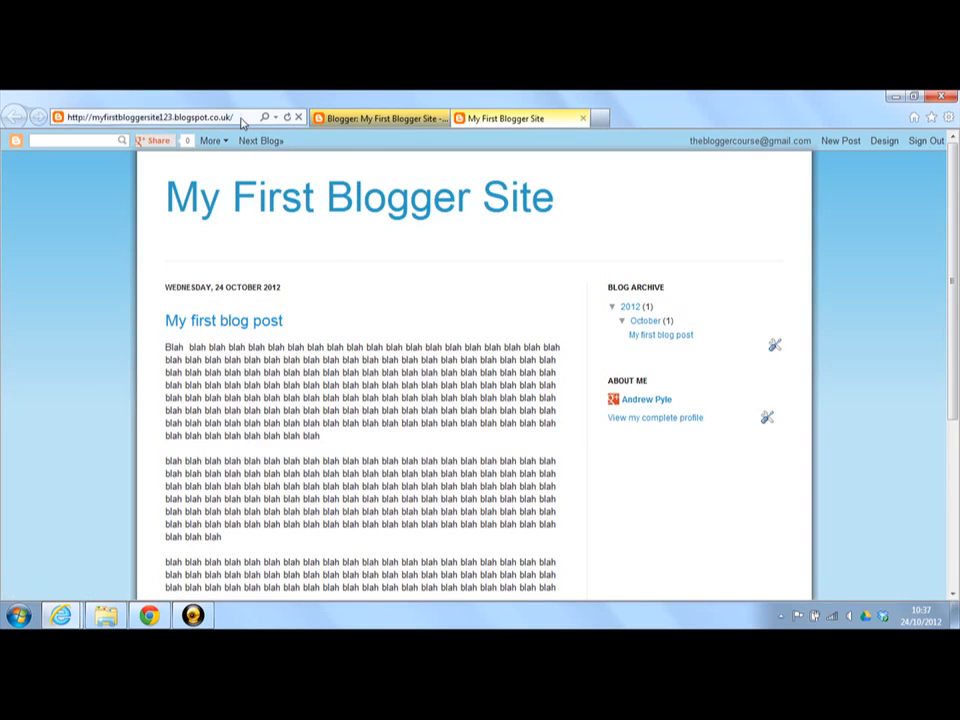
left_click(181, 119)
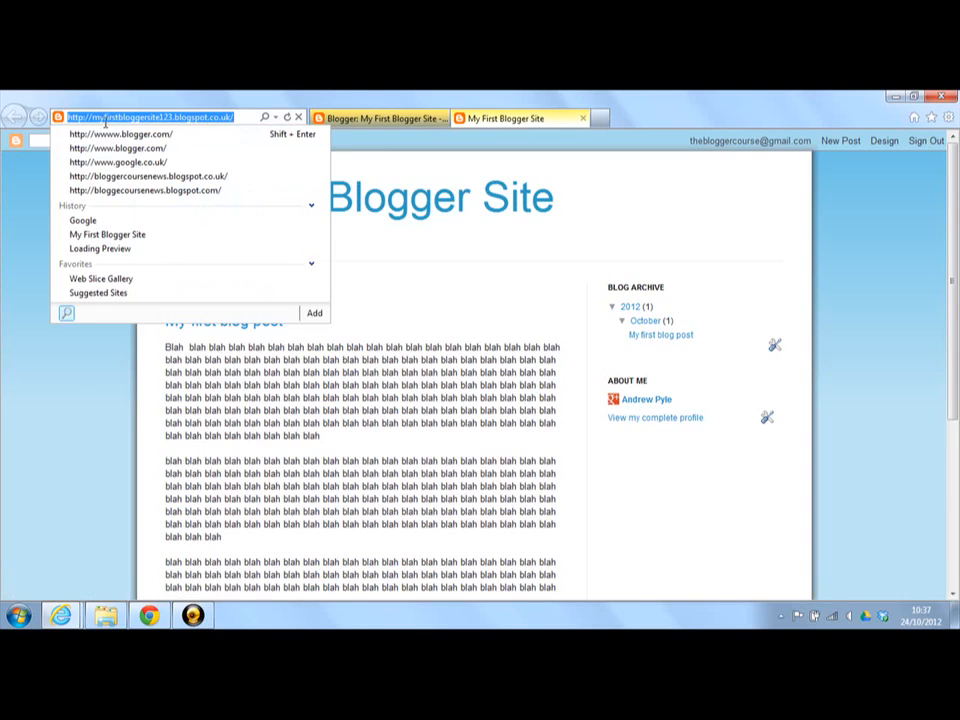
left_click(241, 117)
left_click(12, 355)
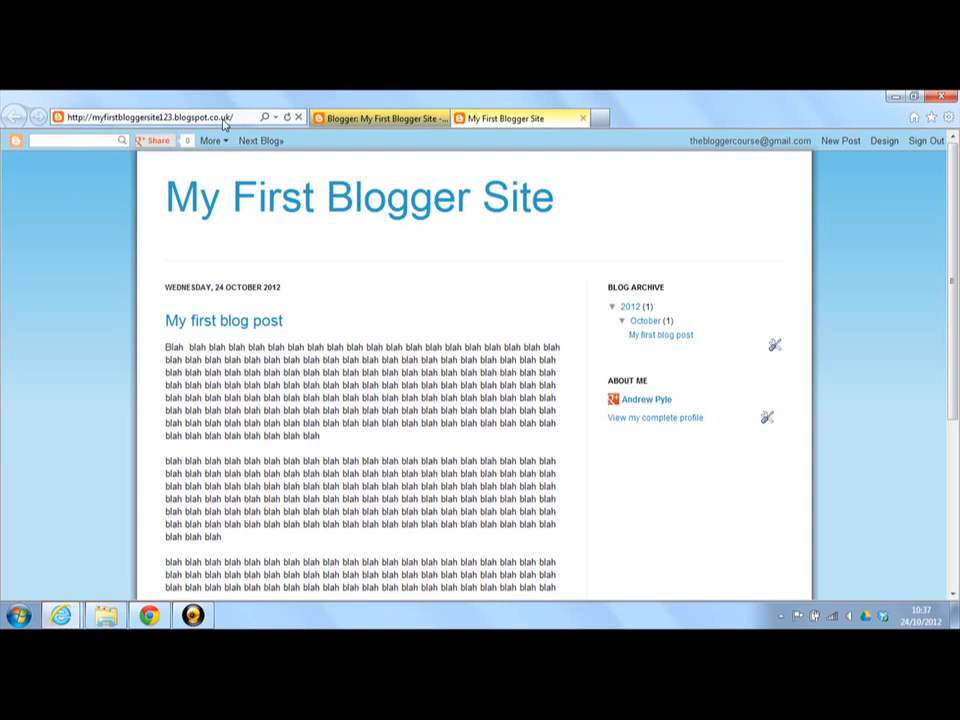
Step: Open "My first blog post" on its own page and examine the date and title parts of its address
scroll(386, 300, "down", 2)
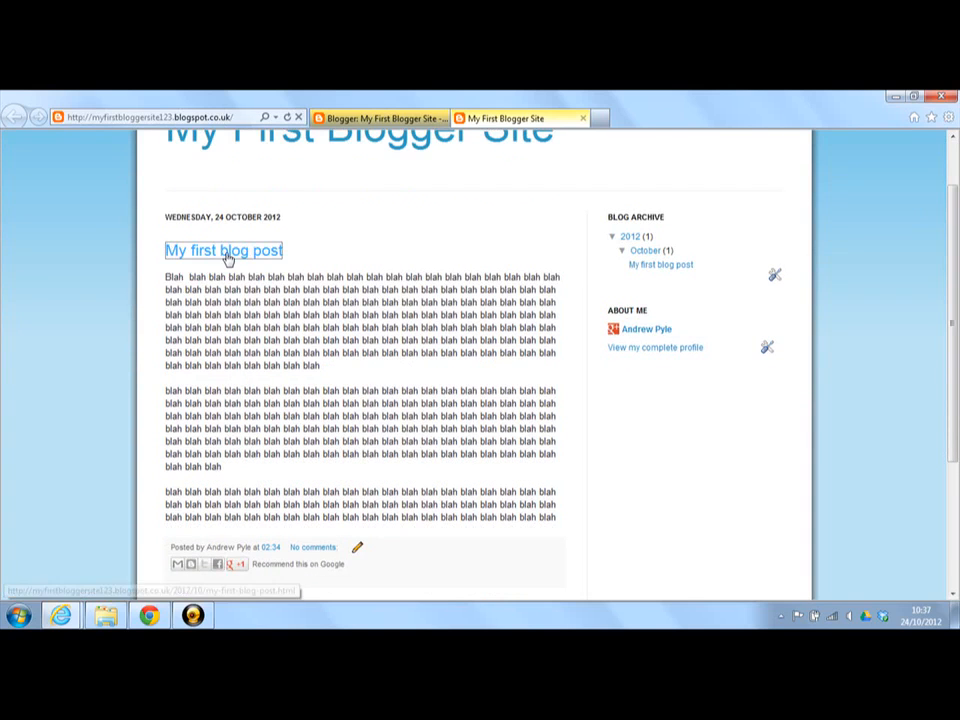
left_click(228, 258)
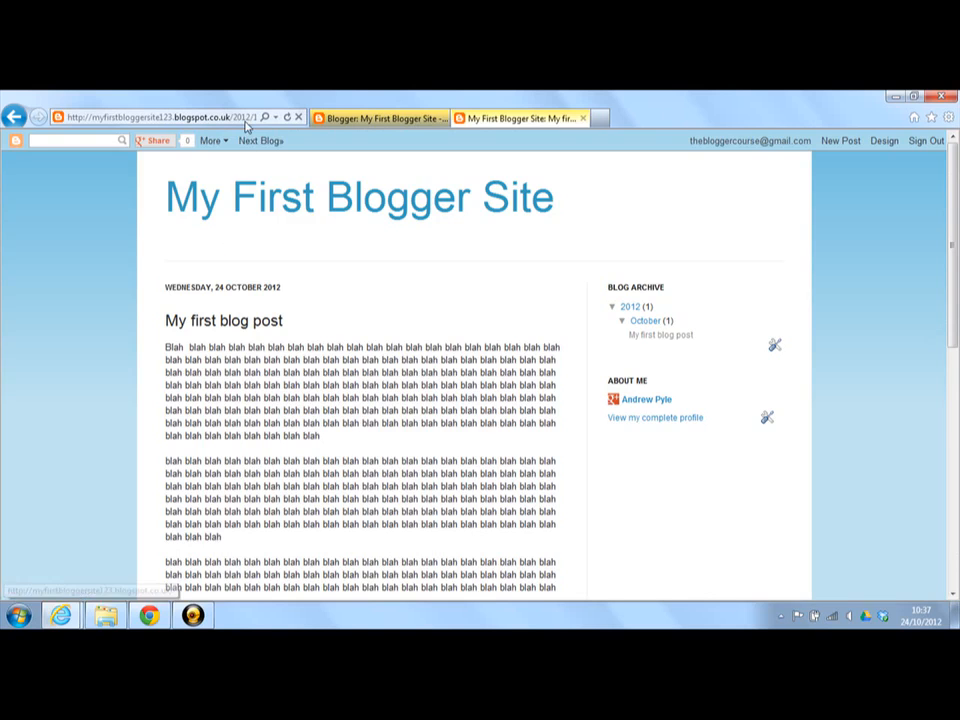
left_click(247, 120)
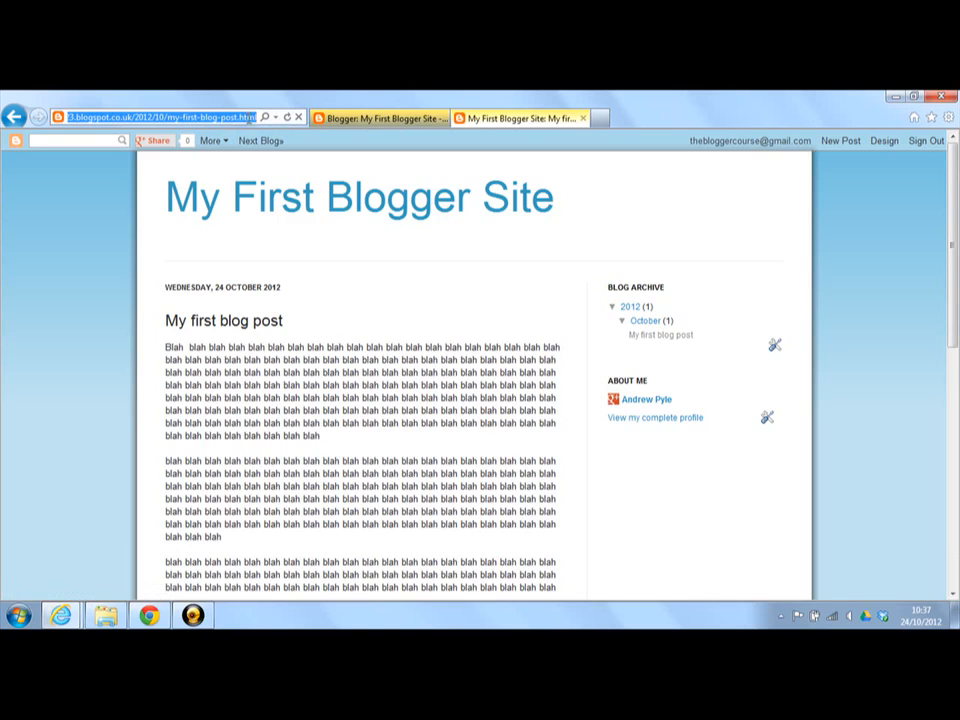
left_click(136, 118)
left_click_drag(136, 118, 256, 118)
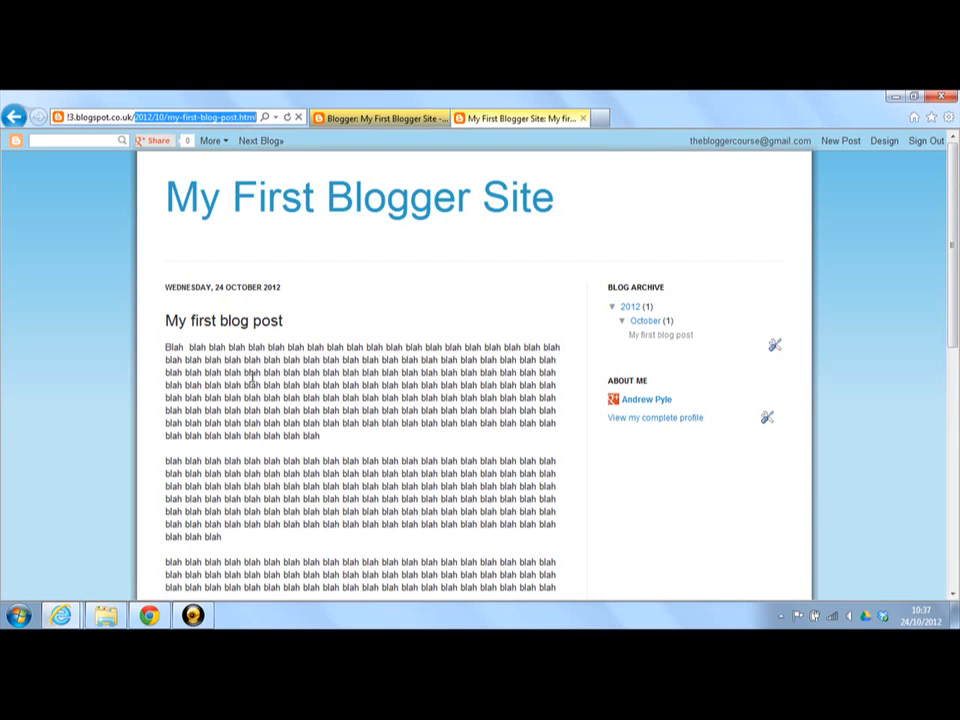
left_click(252, 118)
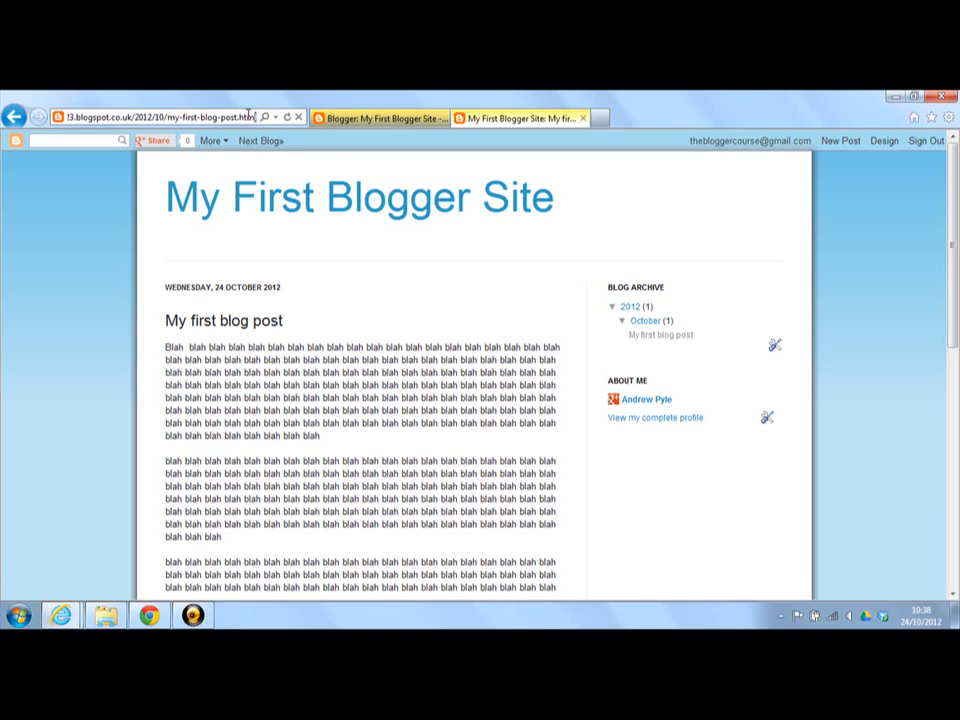
left_click_drag(248, 116, 62, 117)
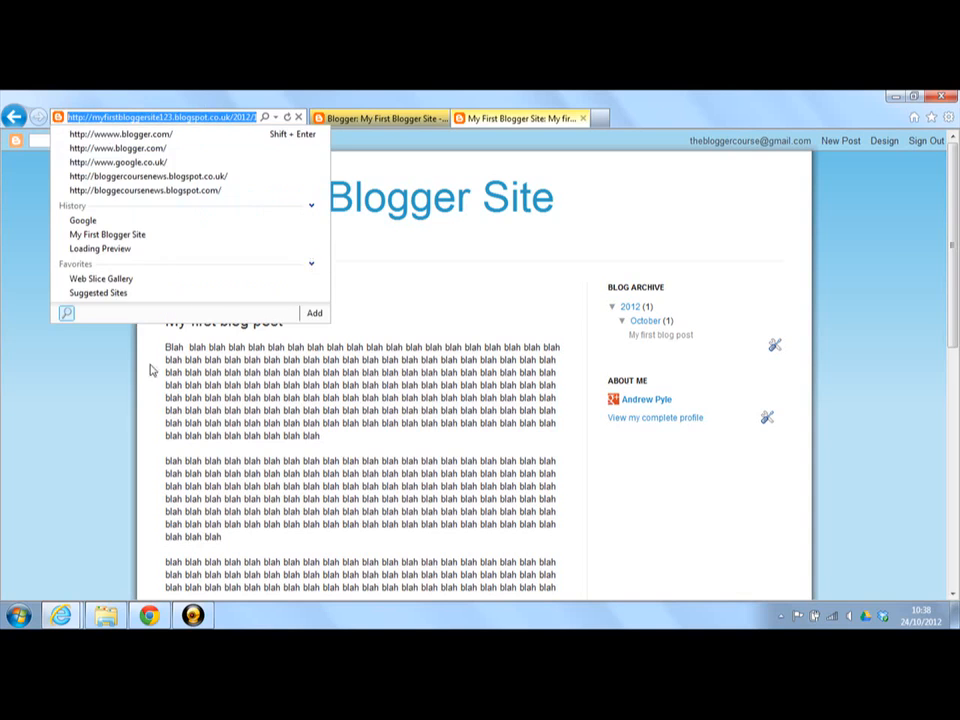
left_click(100, 366)
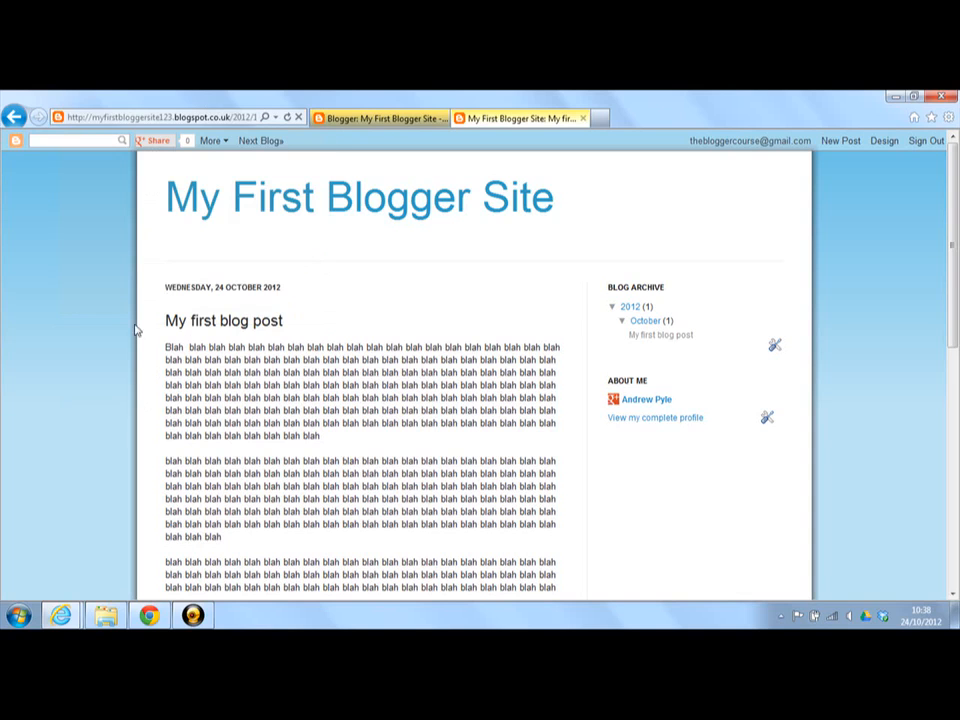
Step: Return to the blog's home page through its title and close the live blog
left_click(265, 199)
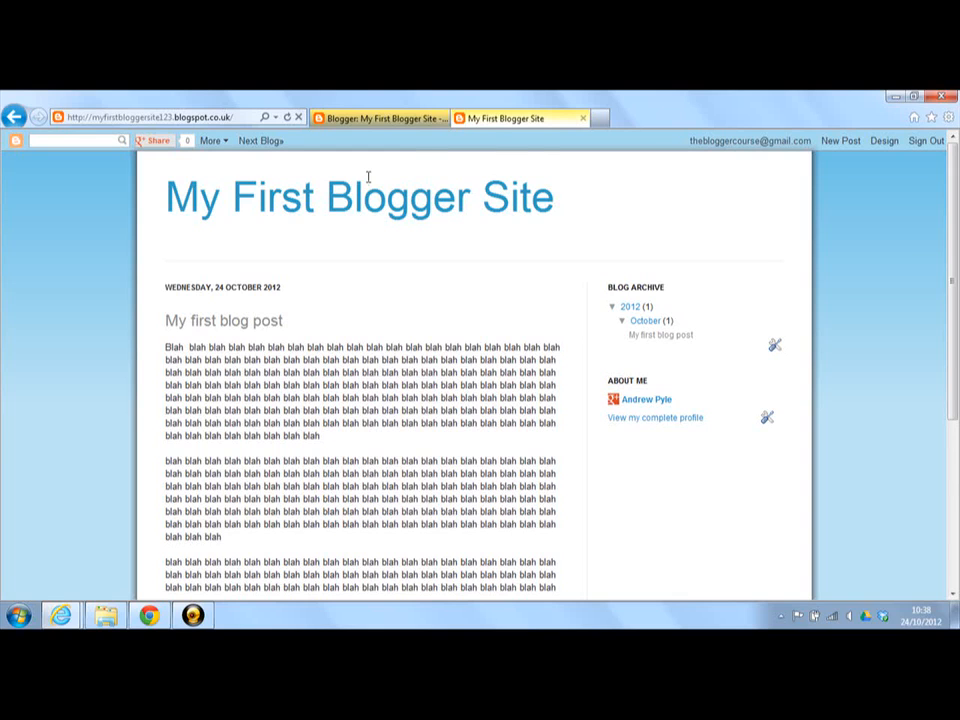
left_click(584, 119)
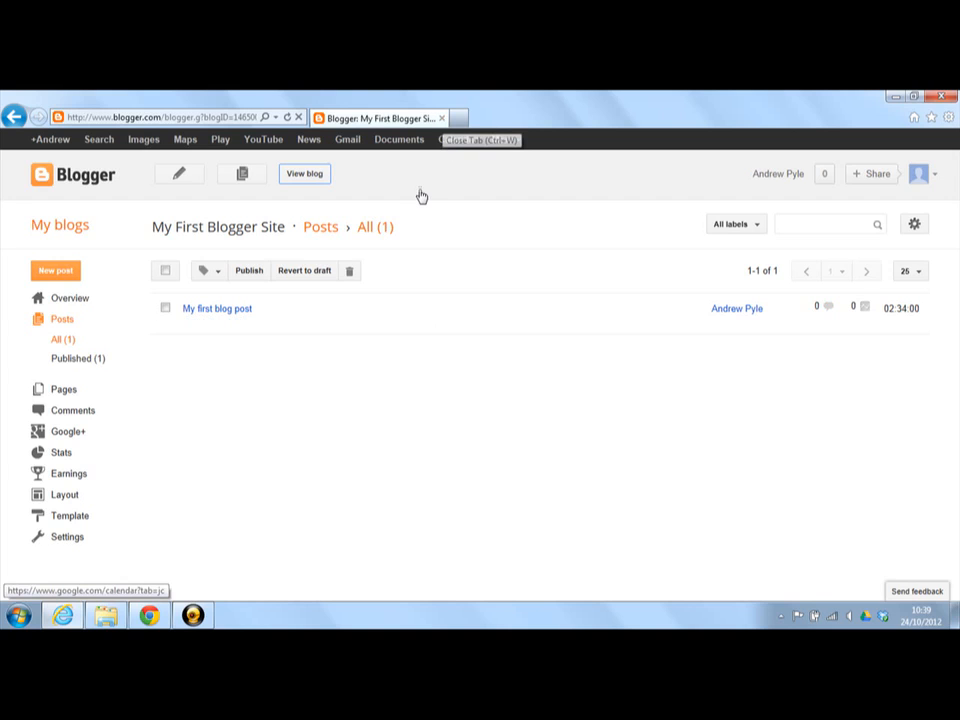
left_click(193, 615)
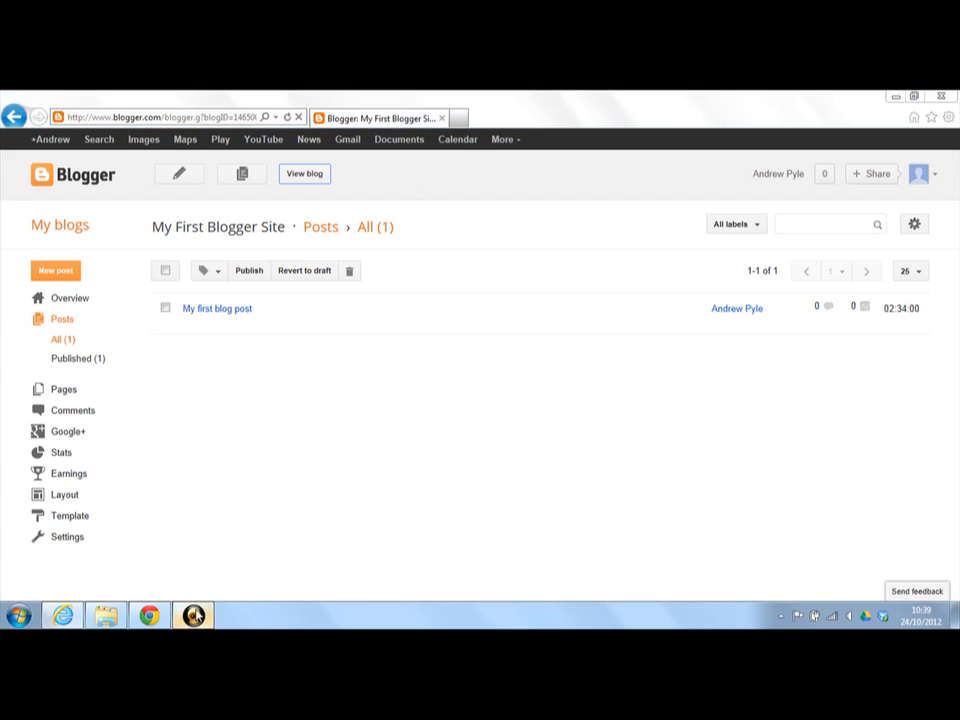